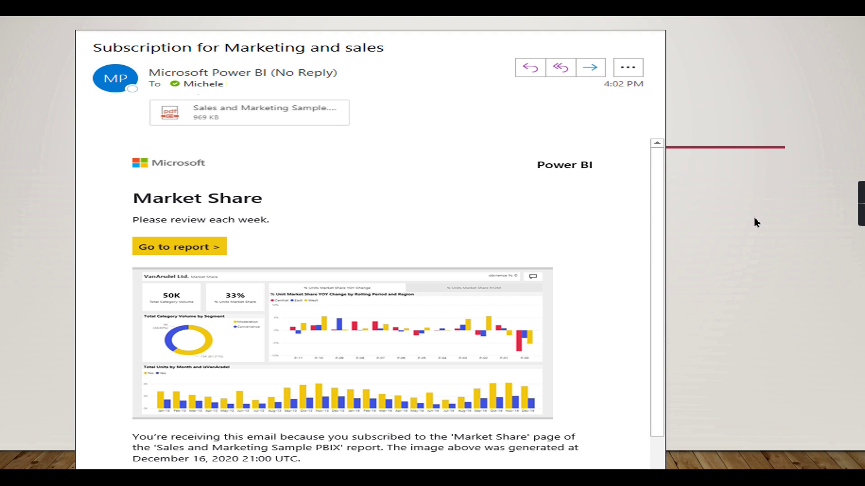
End the finished PowerPoint slide show and switch to Chrome.
click(745, 245)
click(745, 245)
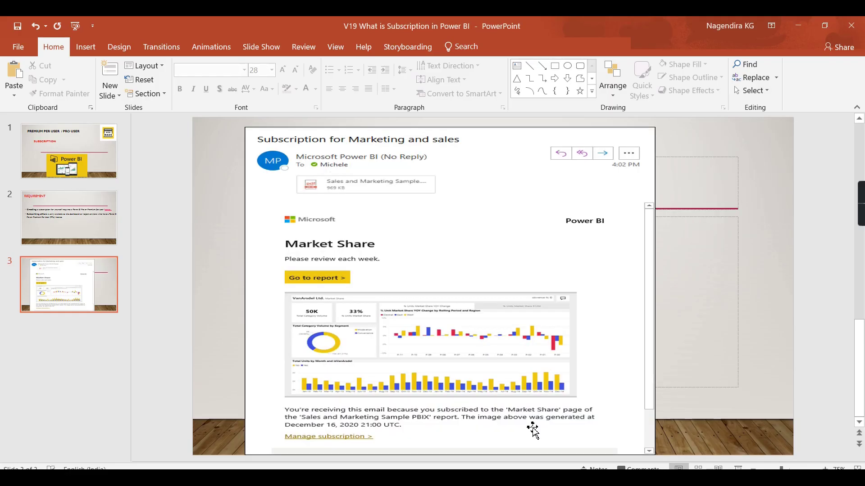
key(alt+Tab)
Close the image search and subscription documentation tabs and open the Executive Dashboard workspace.
click(204, 30)
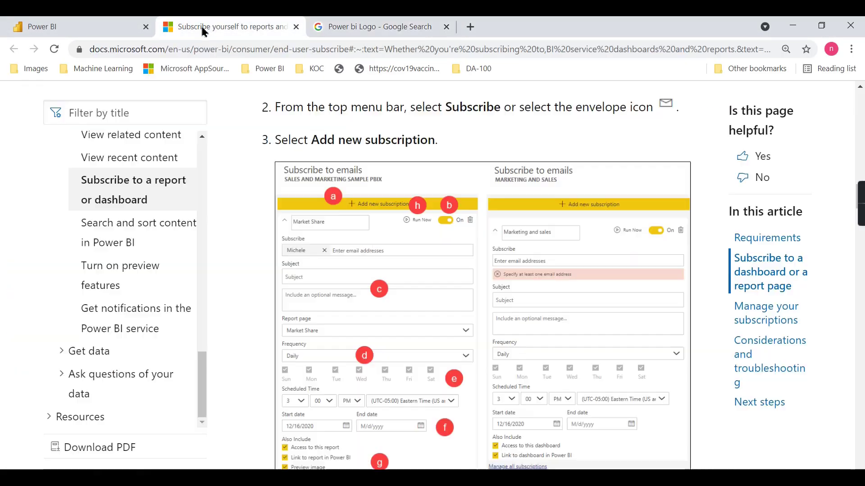
middle_click(382, 32)
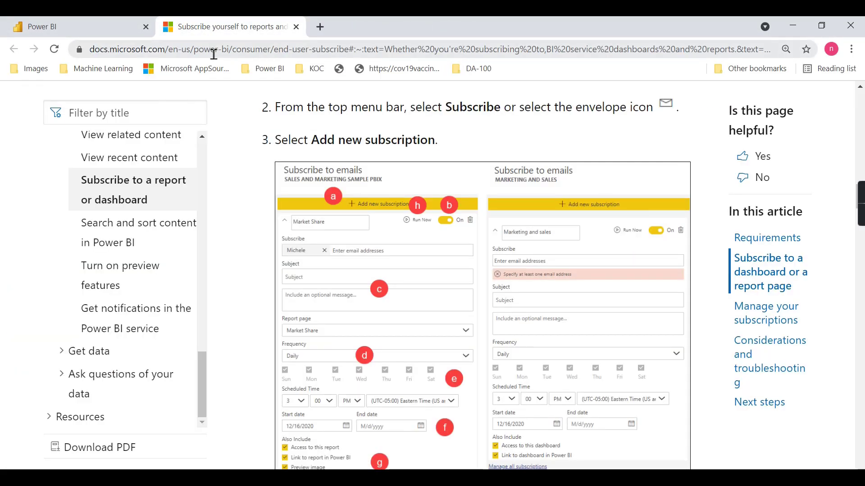
click(107, 34)
middle_click(250, 26)
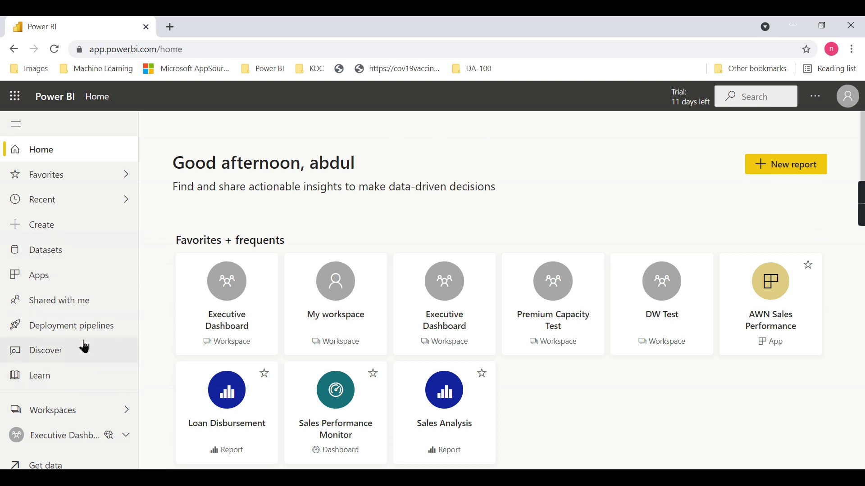
click(72, 411)
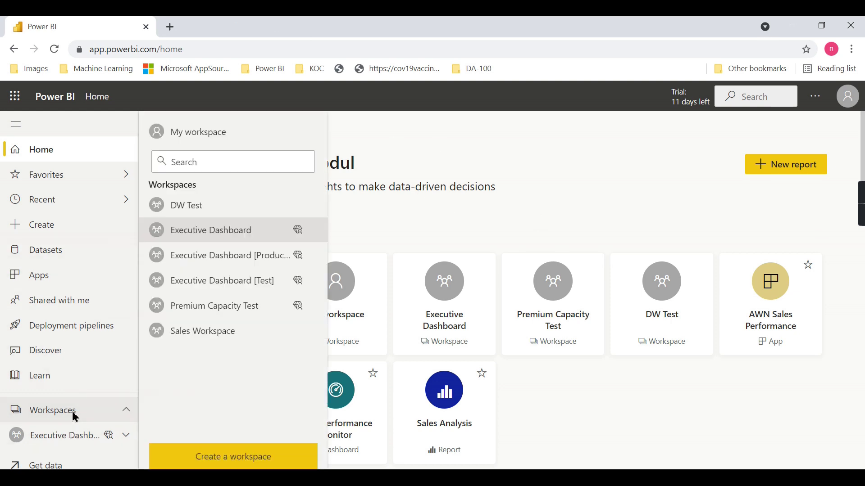
click(205, 231)
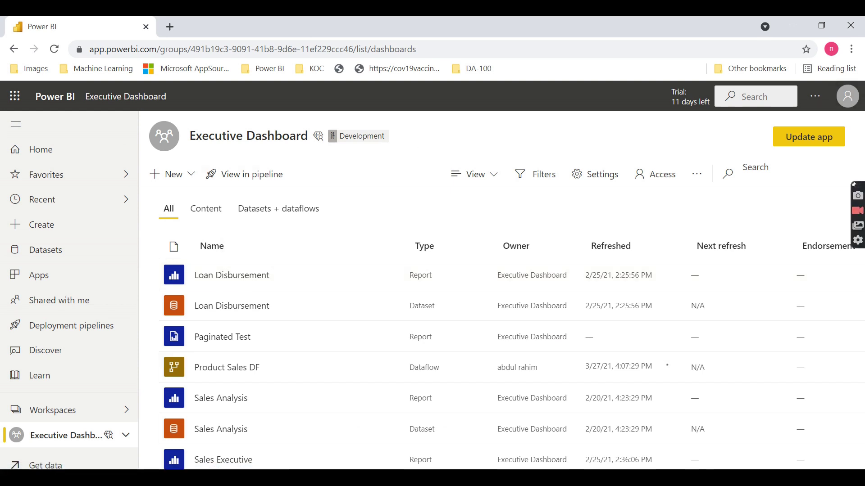
Open the Loan Disbursement report, check its Invalid Loans subscription, and select the Loan Disbursement page.
click(227, 276)
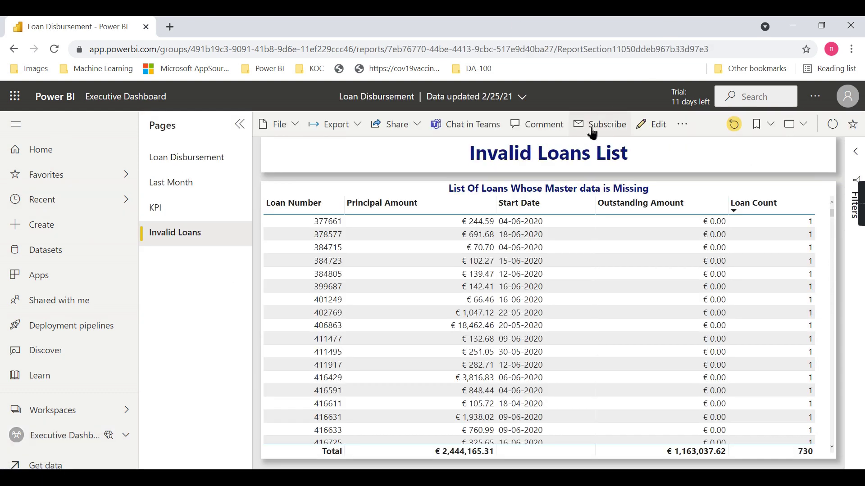
click(593, 132)
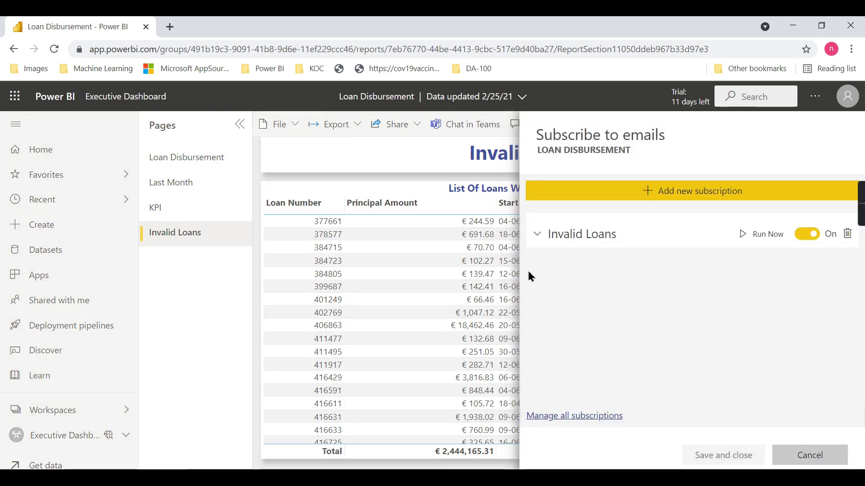
click(179, 168)
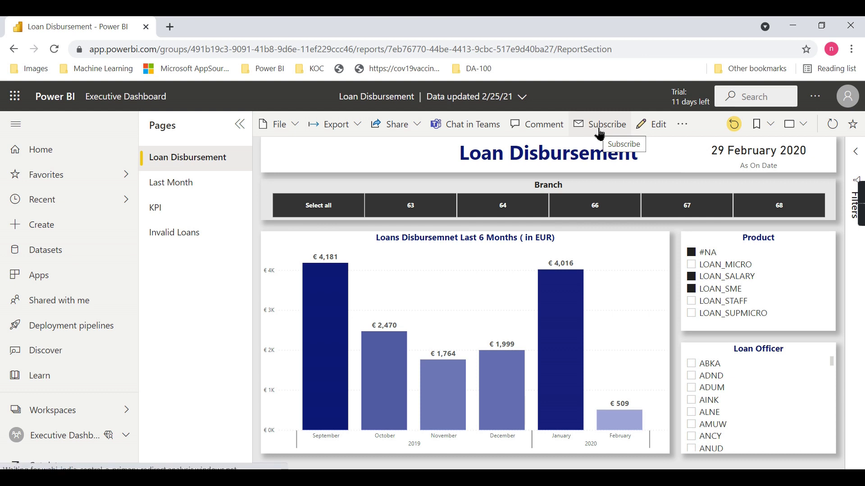
Add a new email subscription with subject 'Last 6 month Disburment' and message 'Investigate'.
click(599, 131)
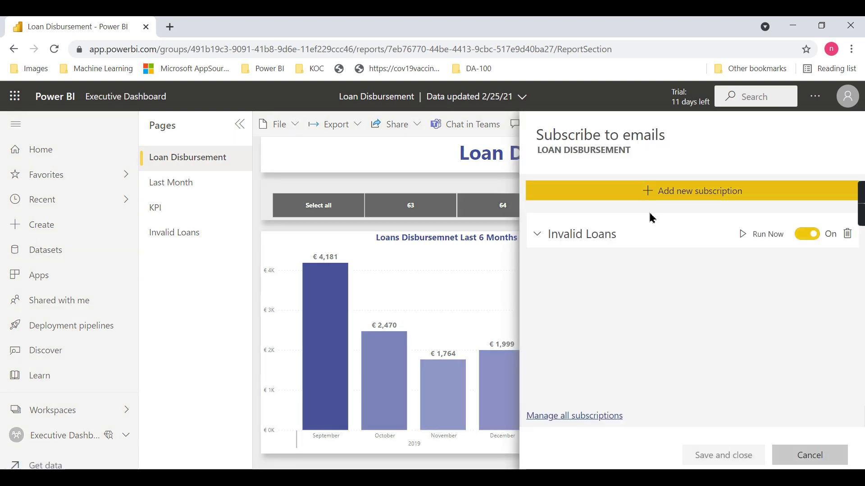
click(658, 198)
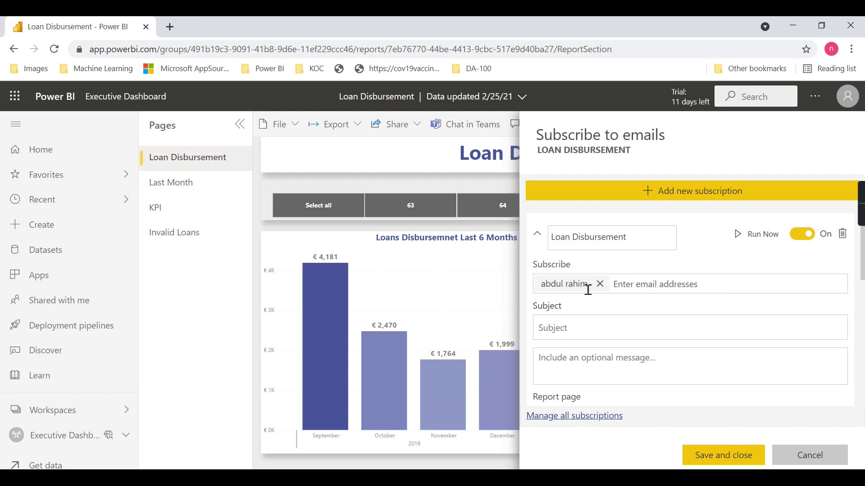
click(590, 328)
text(Last )
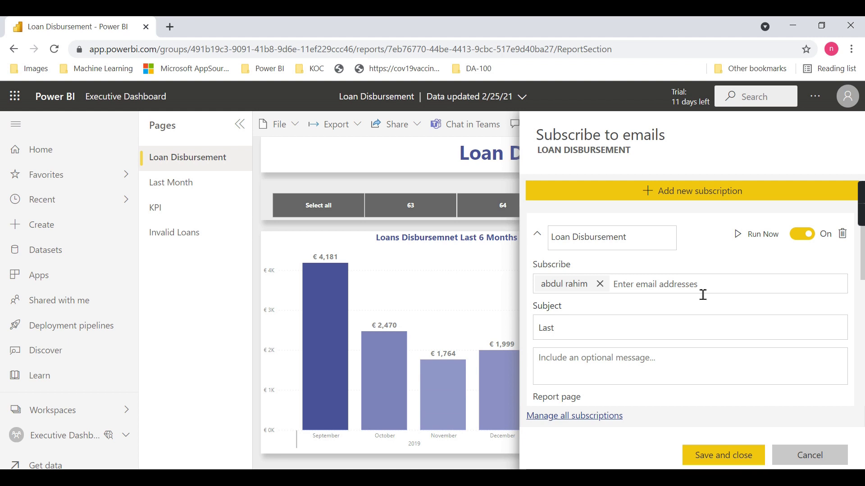
text(6 month Disburment)
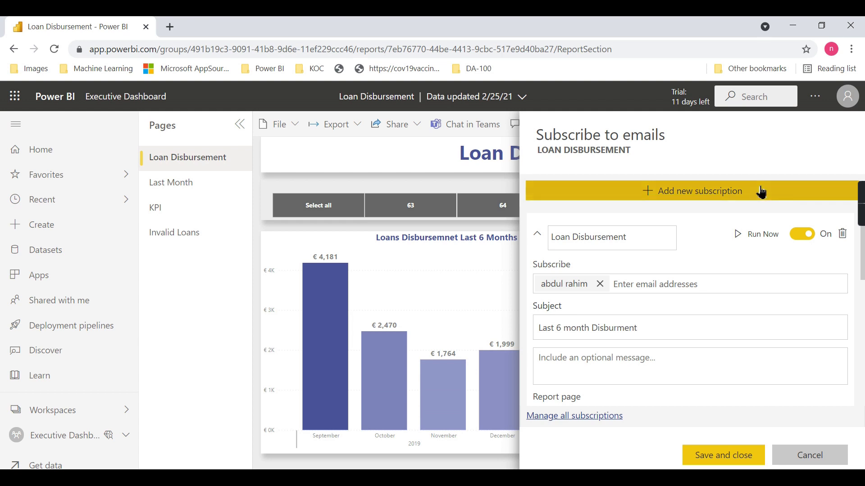
scroll(754, 290, down, 2)
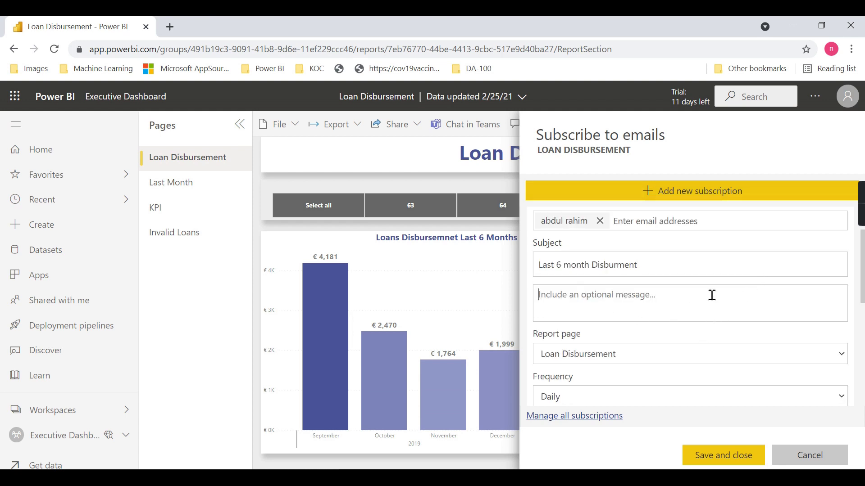
text(Investigate)
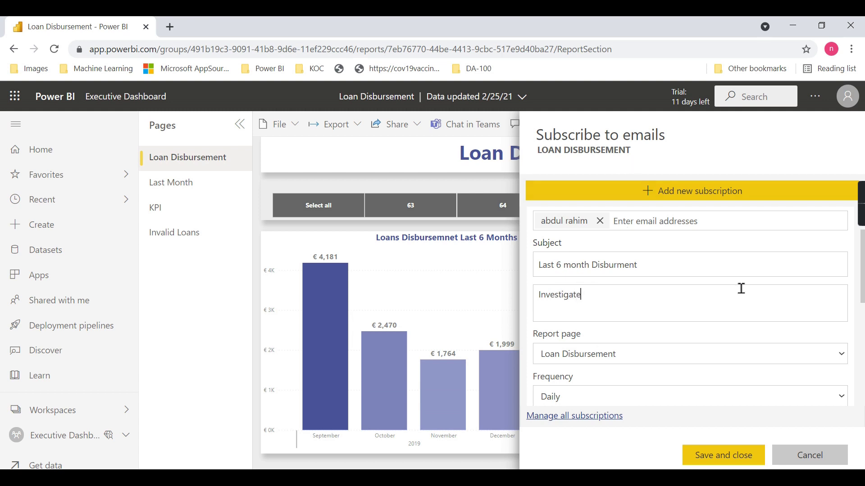
scroll(771, 305, down, 3)
Keep Loan Disbursement as the report page and set the frequency to Weekly.
click(627, 238)
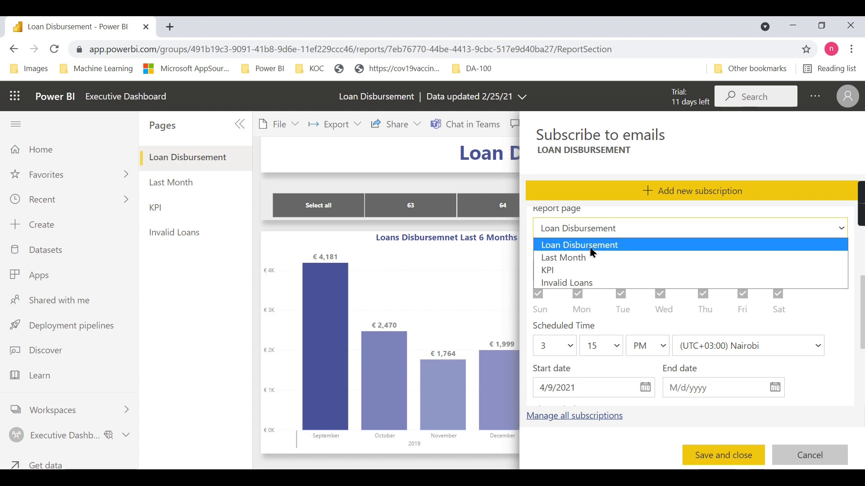
click(591, 248)
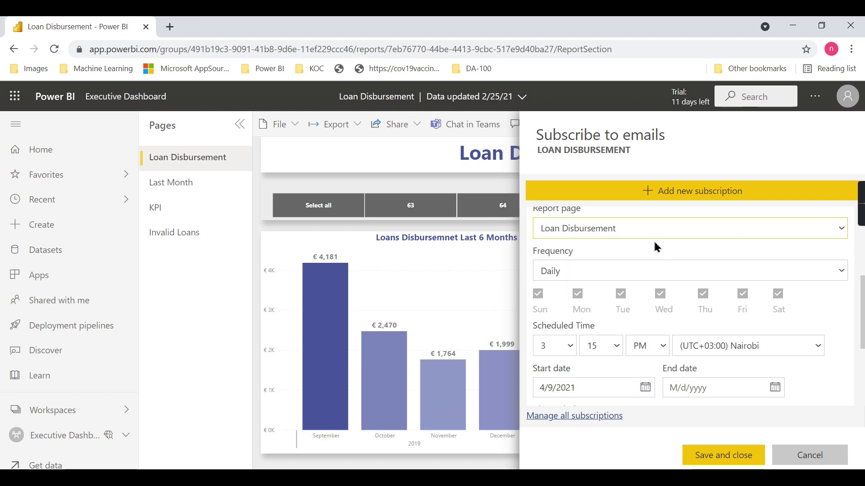
click(556, 276)
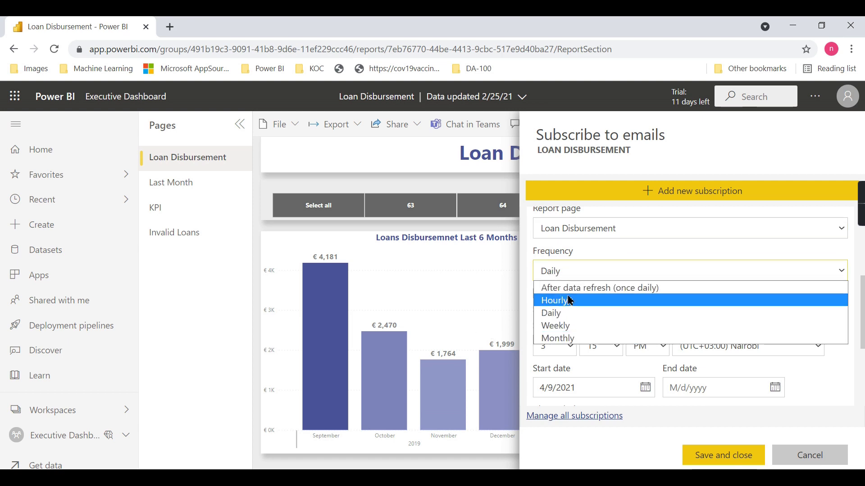
click(572, 333)
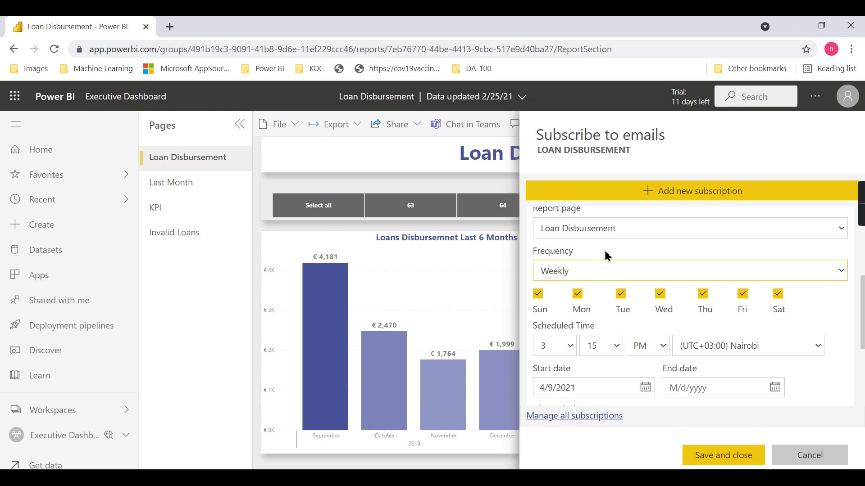
Uncheck Sunday through Thursday and Saturday so it sends on Fridays only.
click(538, 296)
click(578, 295)
click(620, 295)
click(661, 295)
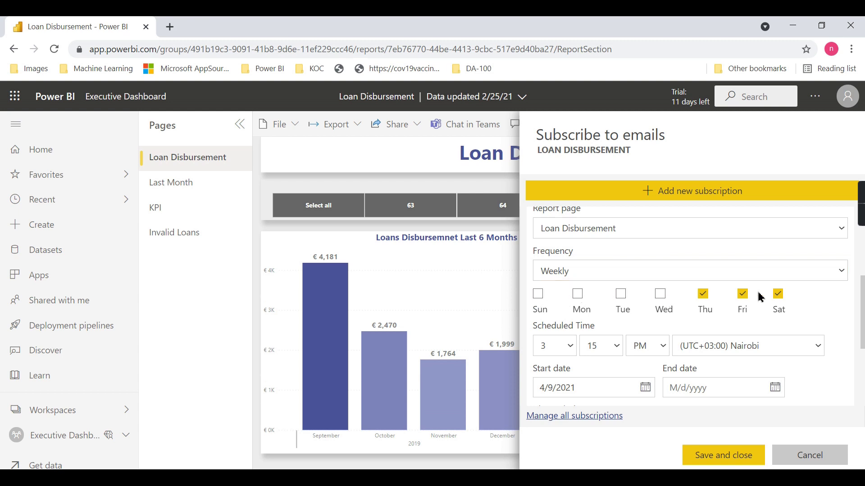
click(704, 297)
click(778, 296)
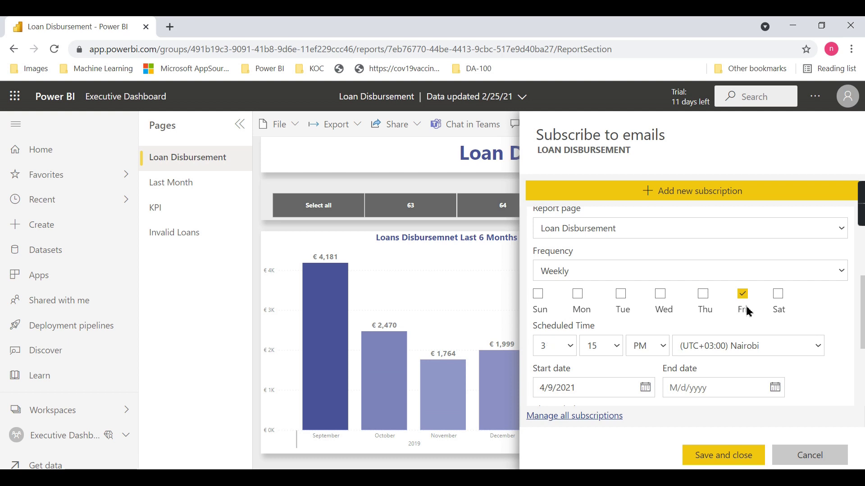
Set the subscription's send time to 10:15 AM.
click(570, 347)
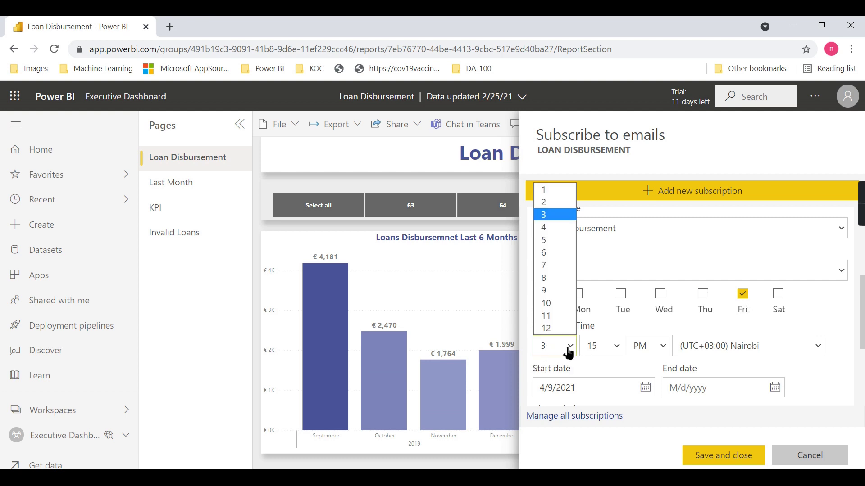
click(571, 303)
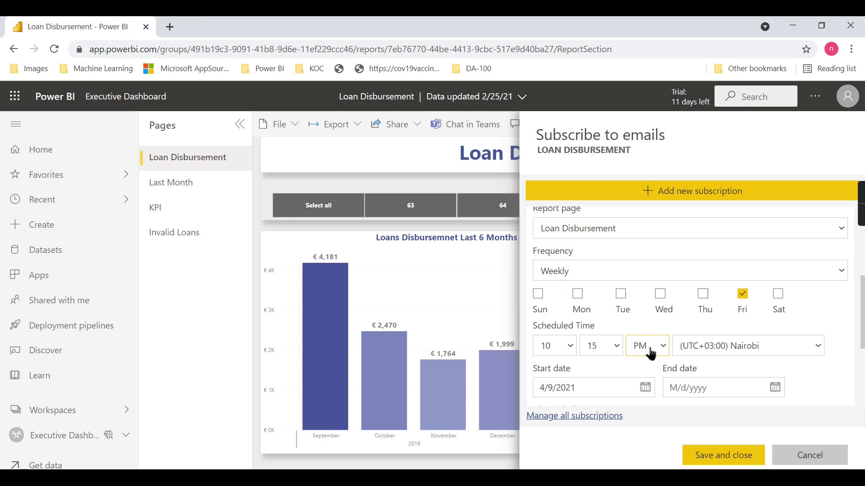
click(650, 346)
click(655, 365)
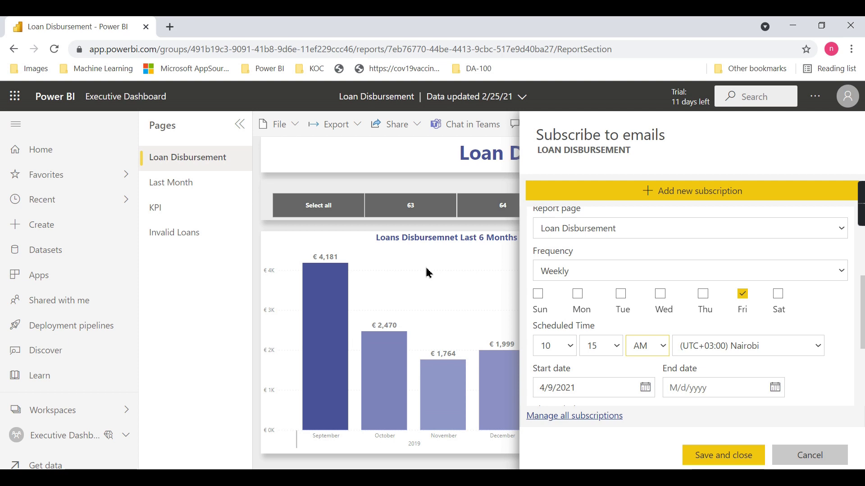
Include the full report as a PDF attachment and review the subscription form.
scroll(845, 301, down, 3)
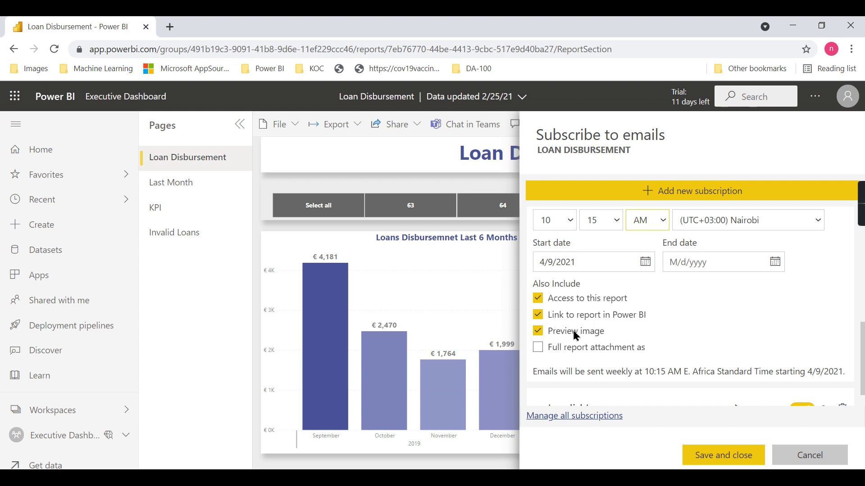
click(538, 348)
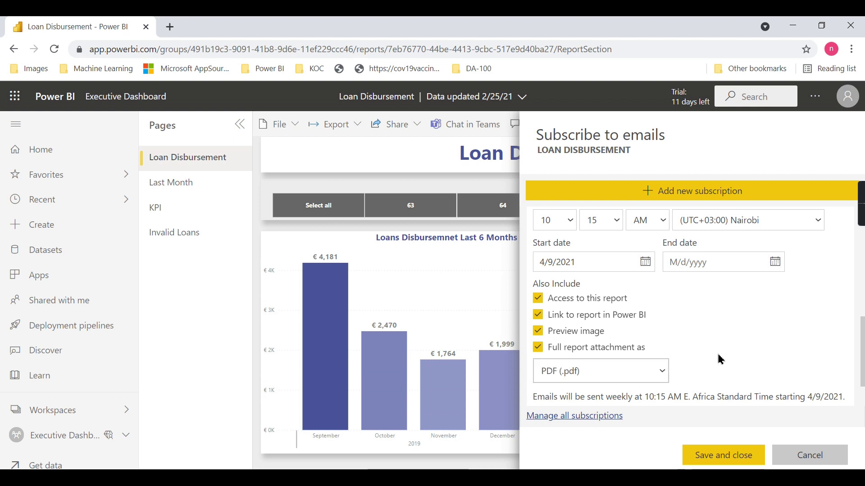
scroll(766, 358, up, 5)
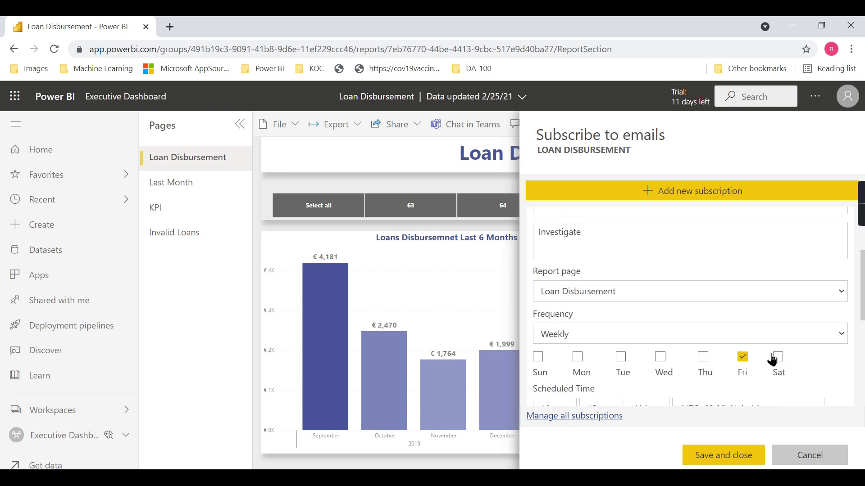
scroll(729, 301, up, 2)
scroll(585, 342, down, 5)
scroll(813, 329, down, 4)
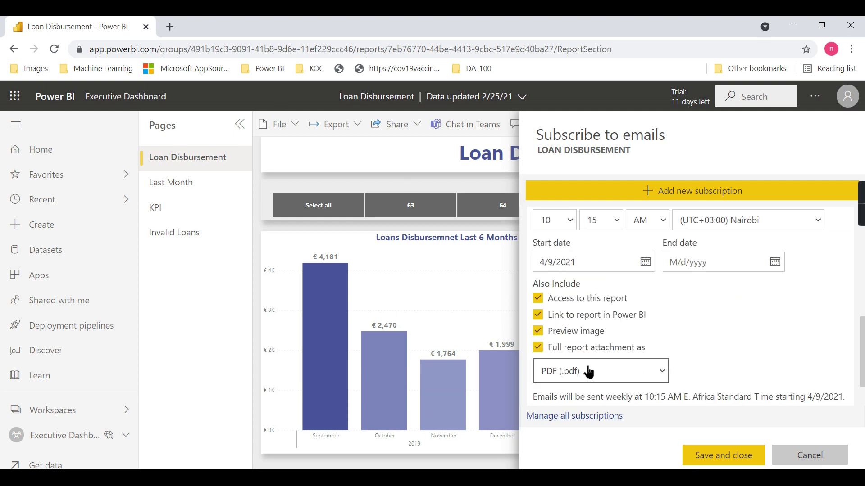
scroll(752, 353, up, 4)
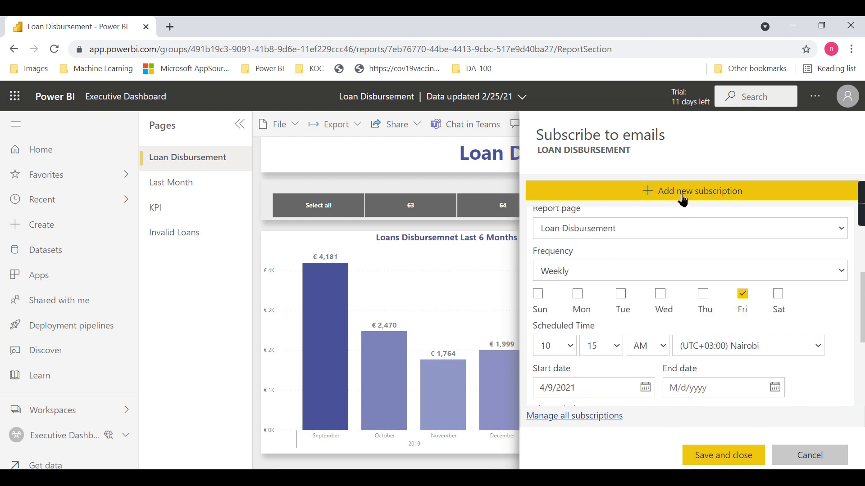
scroll(847, 322, down, 4)
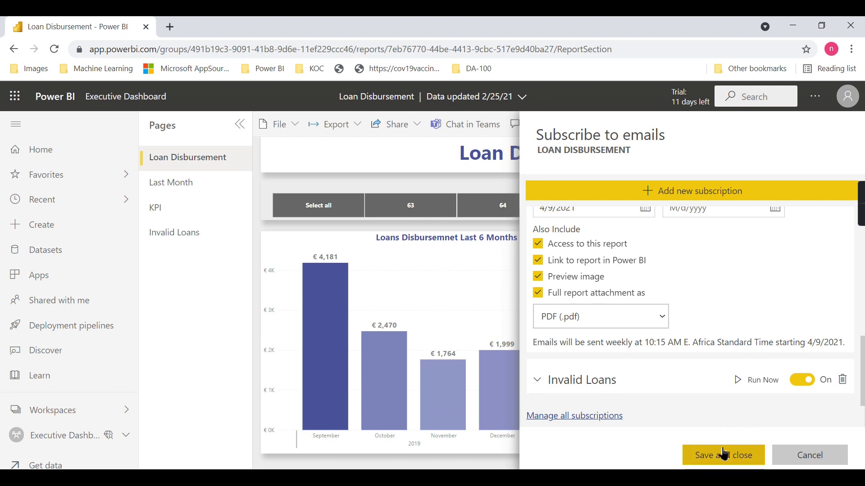
scroll(734, 302, up, 8)
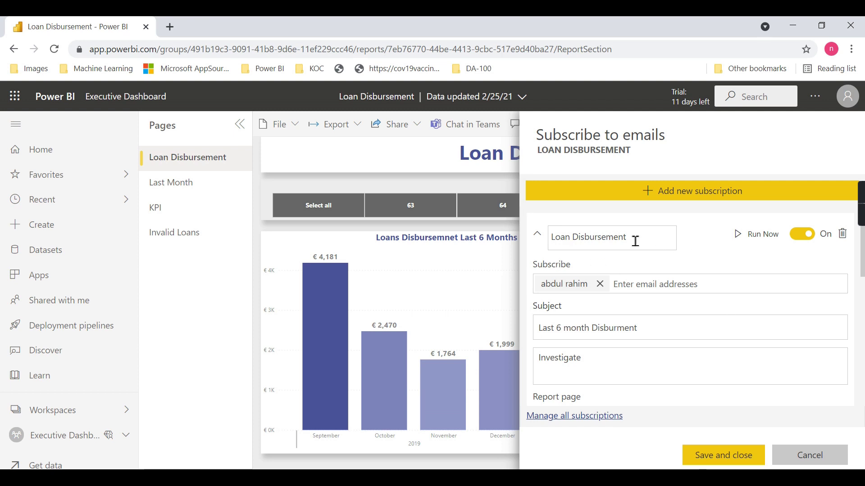
Save the subscription, toggle Loan Disbursement off and back on, and expand its details.
click(717, 456)
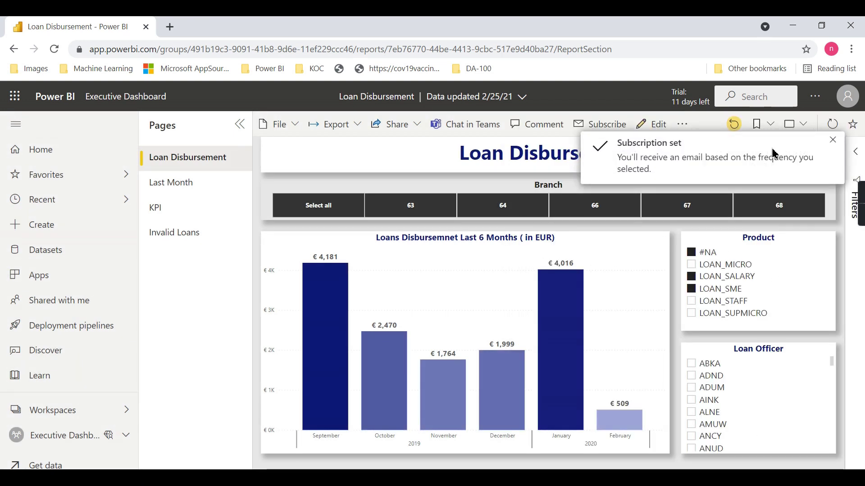
click(625, 128)
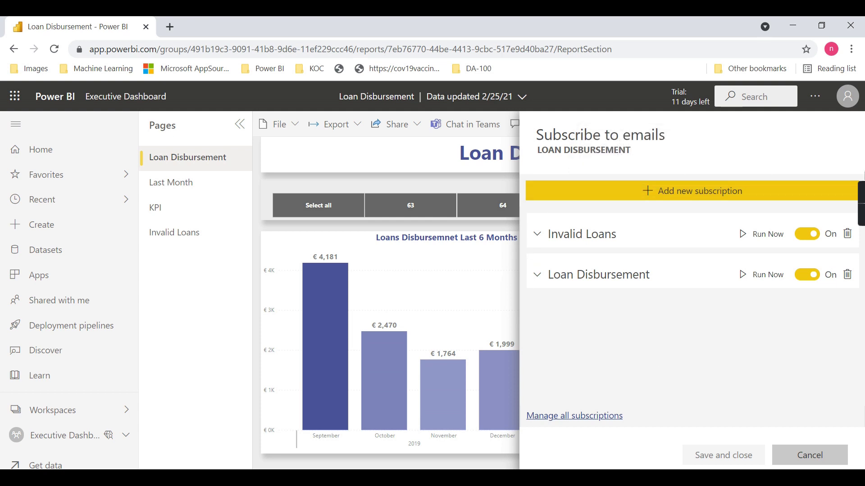
click(808, 277)
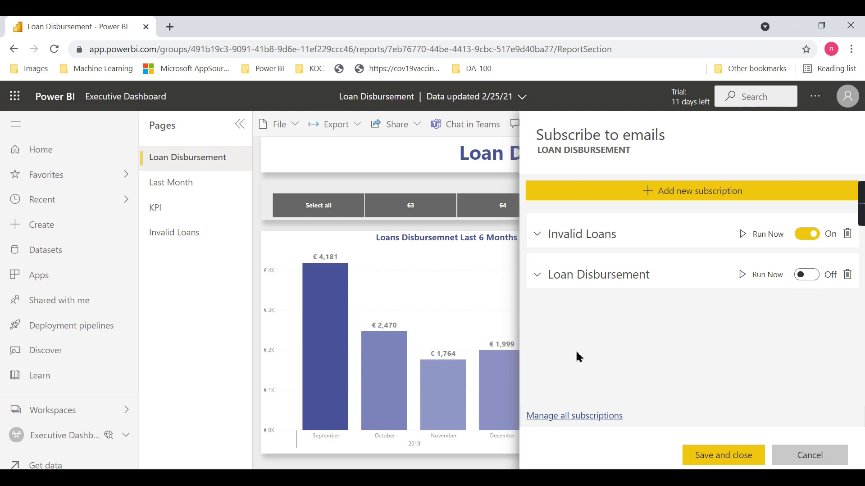
click(815, 282)
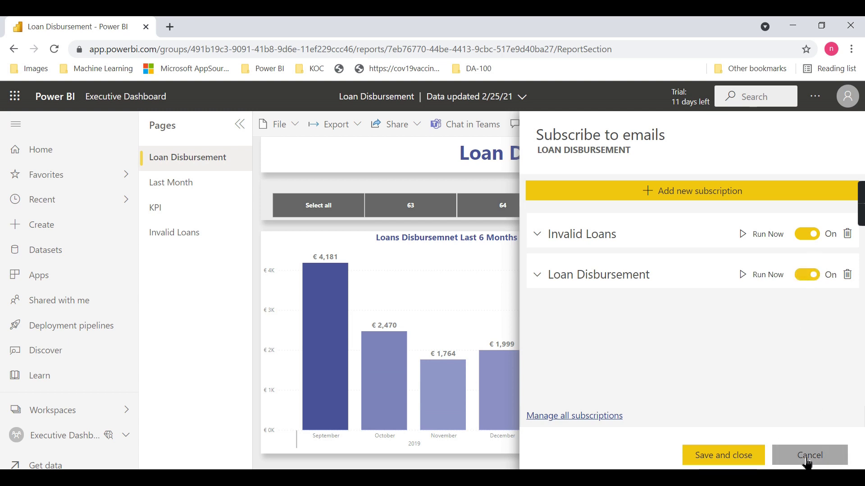
click(553, 276)
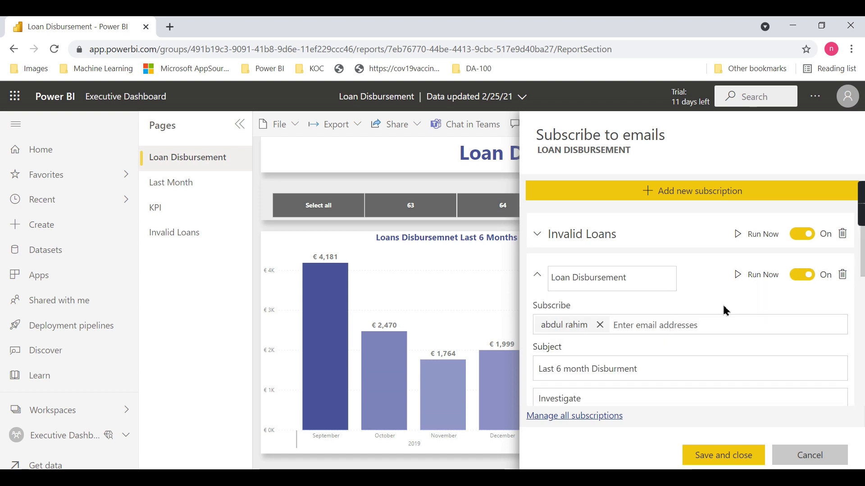
Add the suggested user as a second recipient and save, triggering the Premium-capacity warning.
text(a)
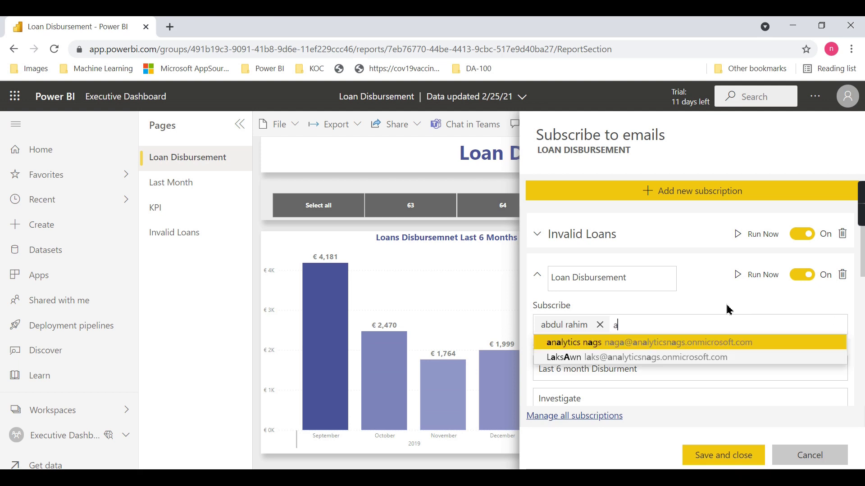
click(567, 360)
scroll(645, 373, down, 1)
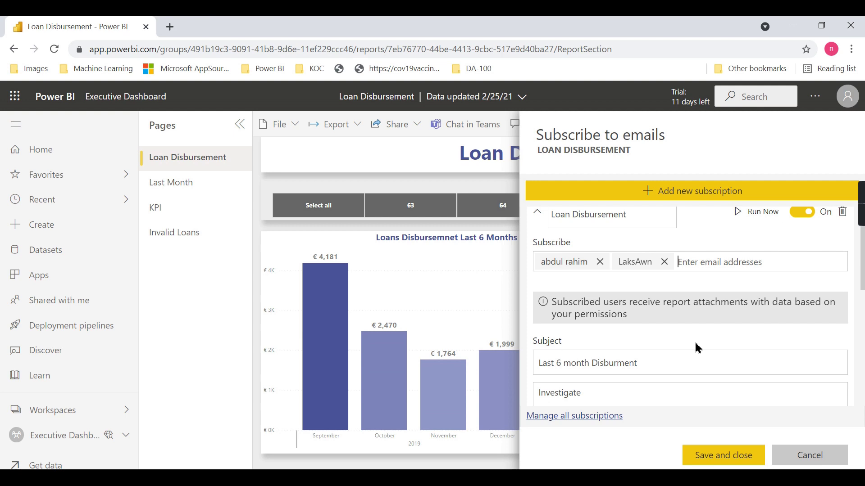
click(741, 455)
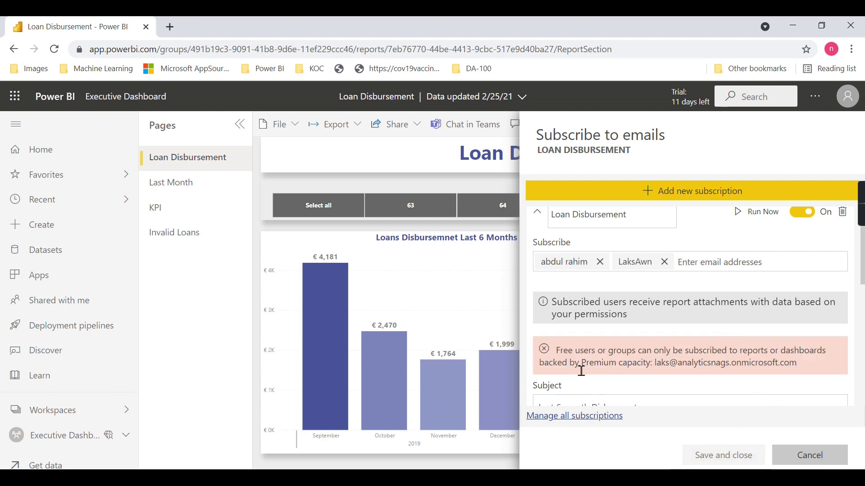
scroll(582, 371, down, 2)
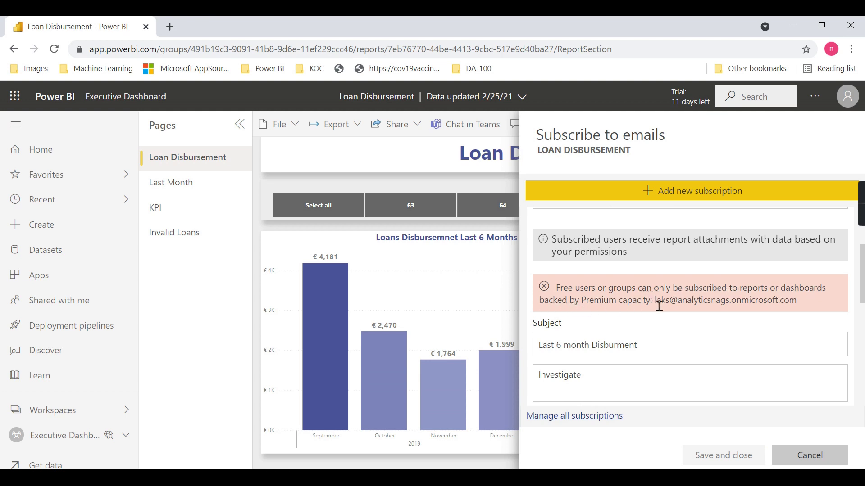
scroll(706, 300, up, 1)
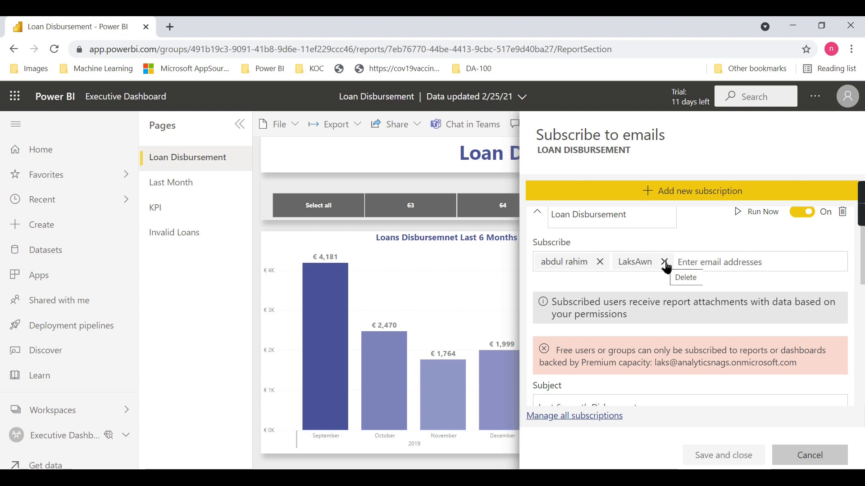
Remove the second recipient and attempt Run Now, dismissing the unable-to-run warning.
click(665, 263)
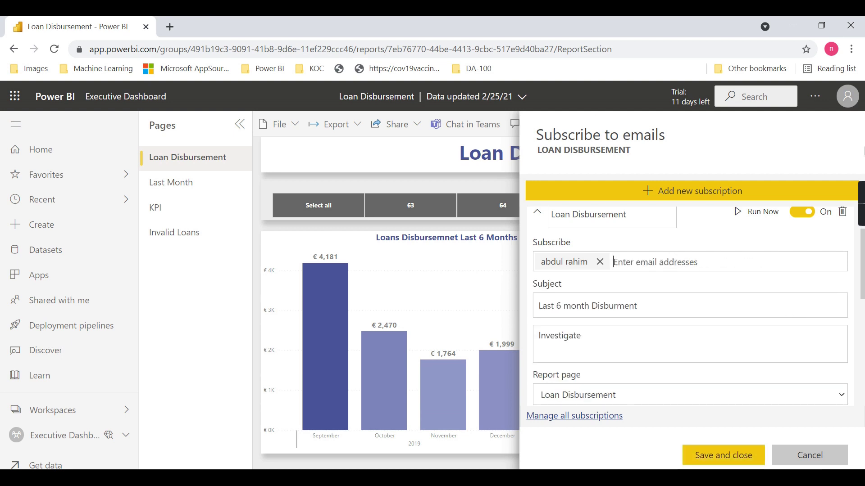
scroll(665, 341, down, 5)
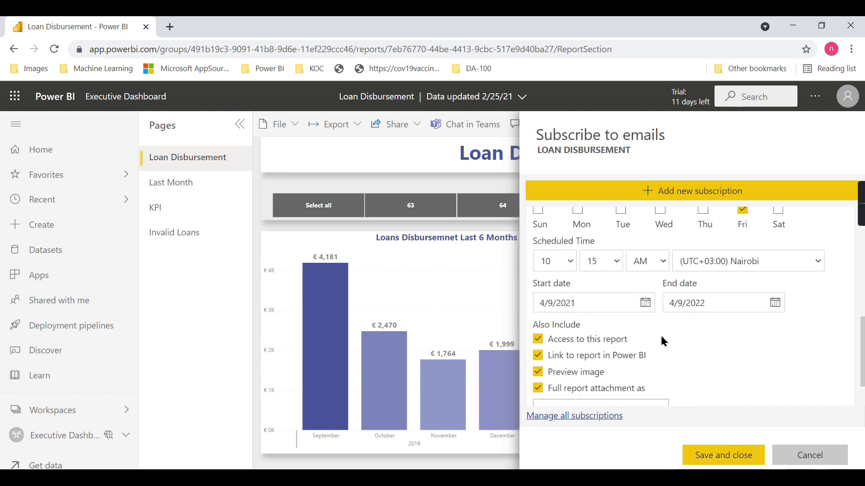
scroll(757, 302, up, 5)
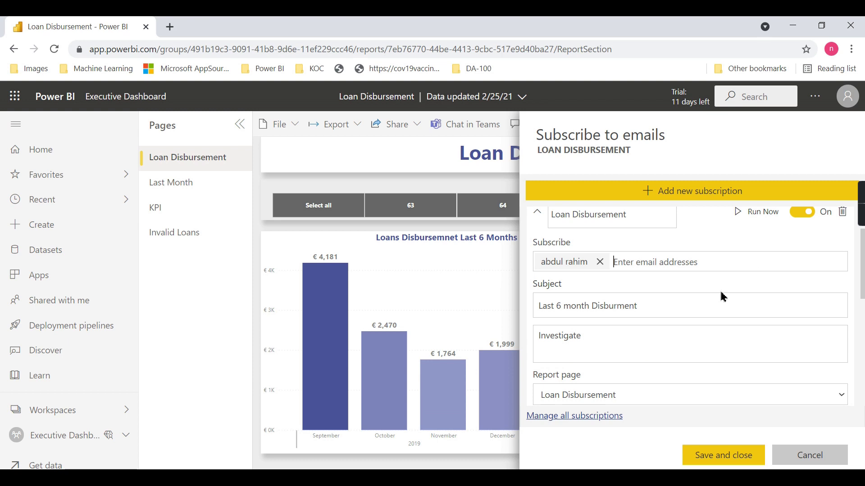
scroll(723, 297, up, 2)
click(758, 275)
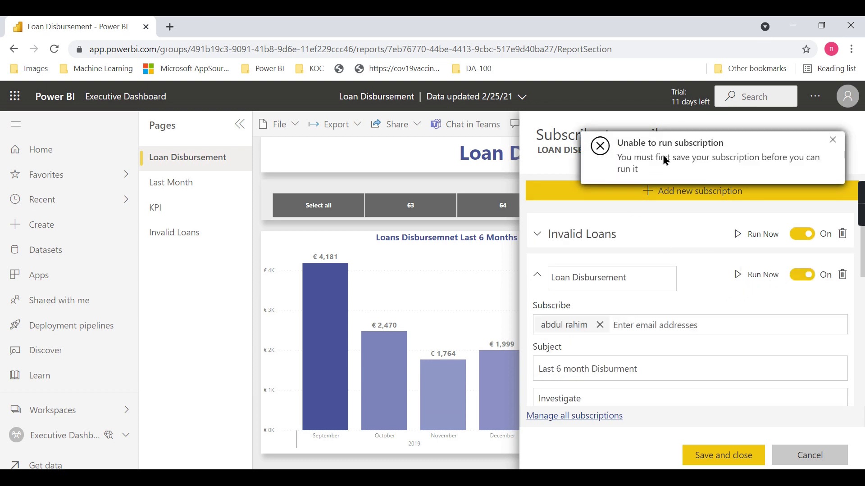
click(833, 140)
Save the subscription, run Loan Disbursement now successfully, and close the subscriptions panel.
click(723, 455)
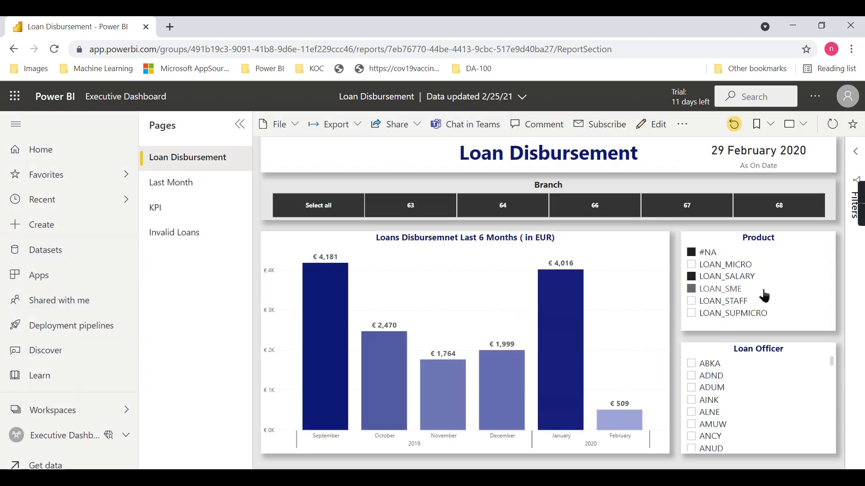
click(600, 135)
click(753, 275)
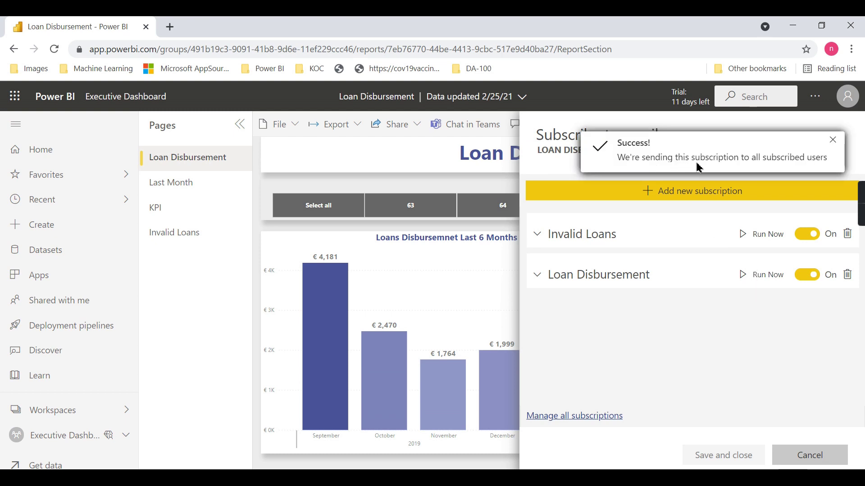
click(833, 140)
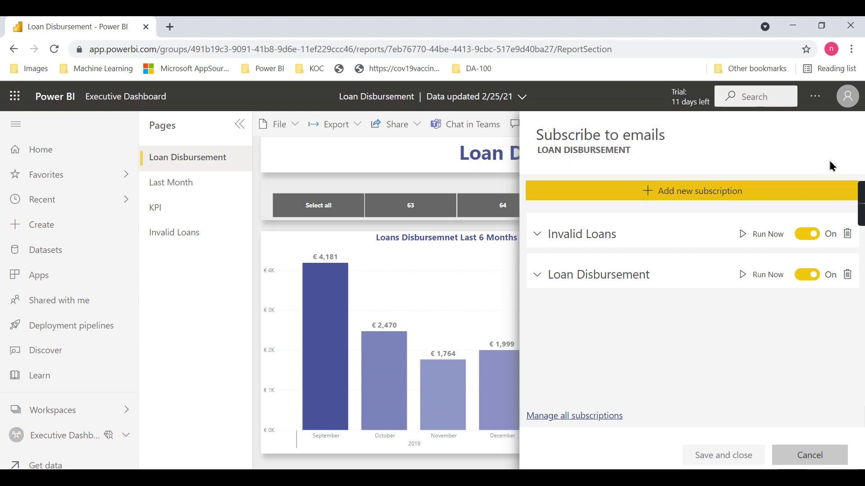
click(459, 290)
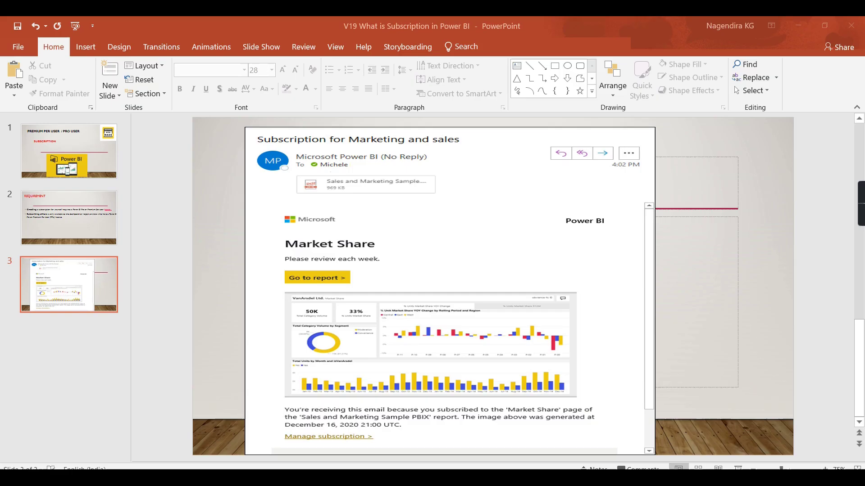
click(797, 25)
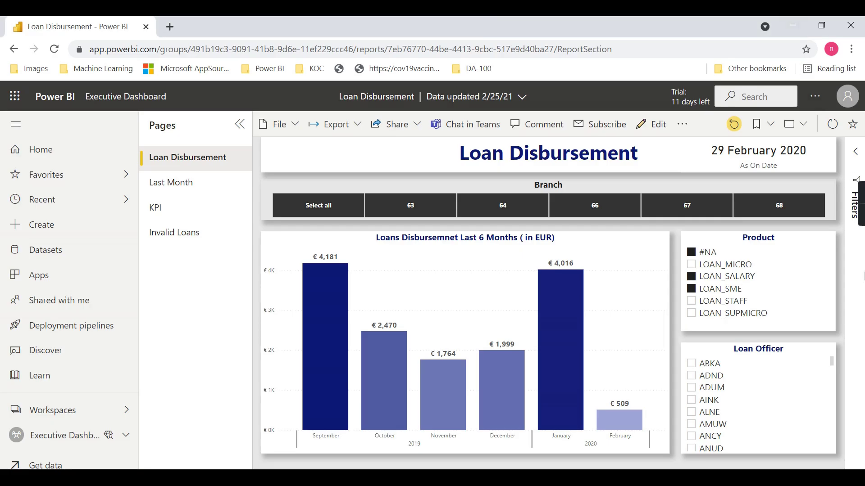